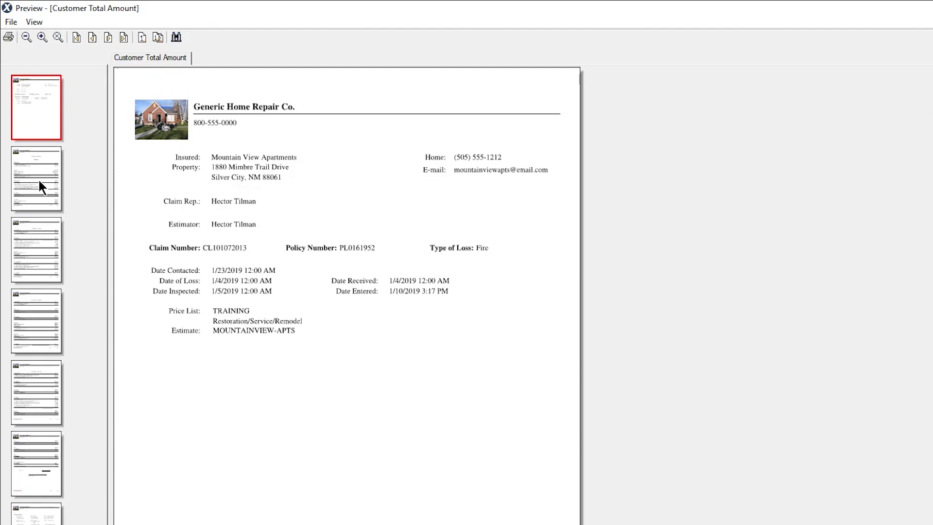
Step: Step through preview pages 2 to 5 to the last page showing the $12,853.15 grand total
left_click(39, 180)
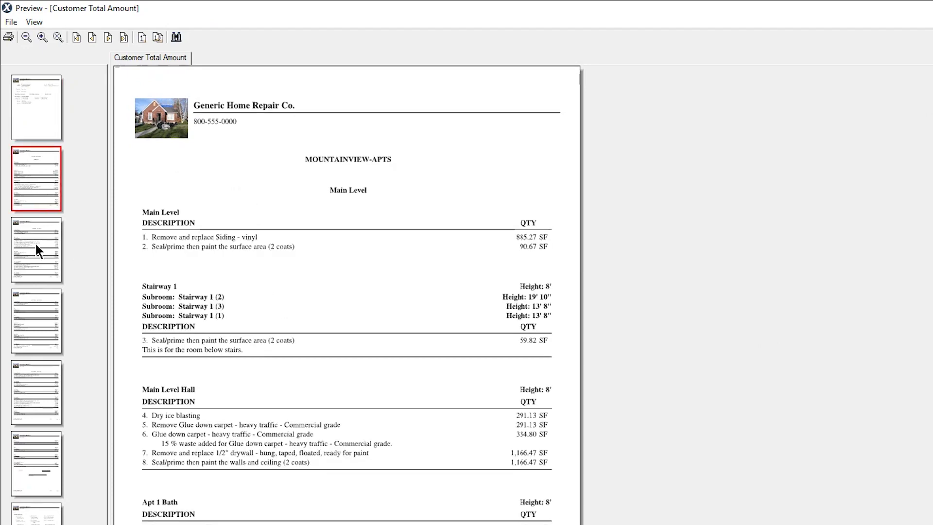
left_click(34, 241)
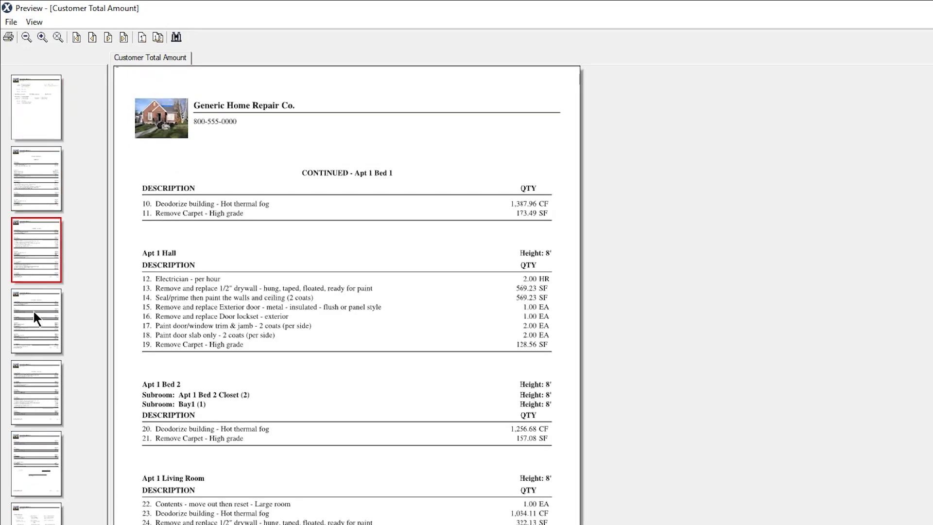
left_click(34, 318)
left_click(36, 408)
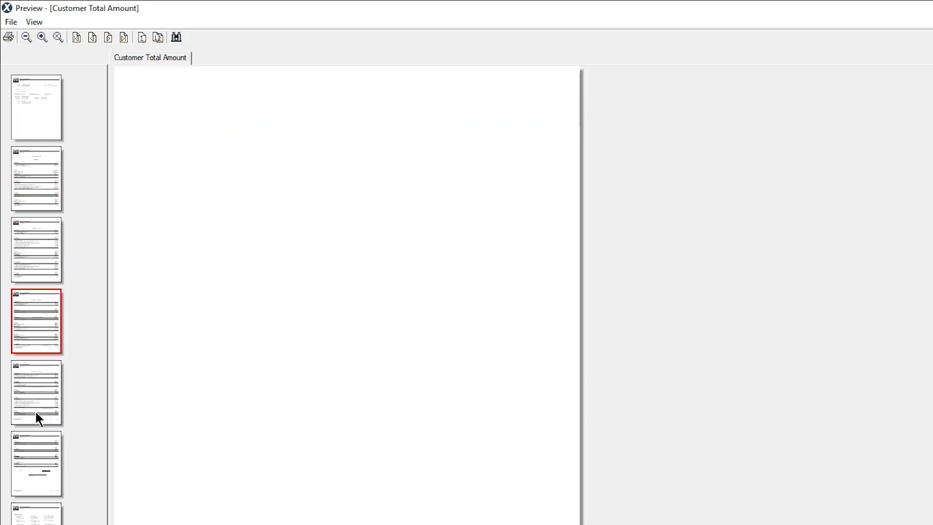
left_click(31, 451)
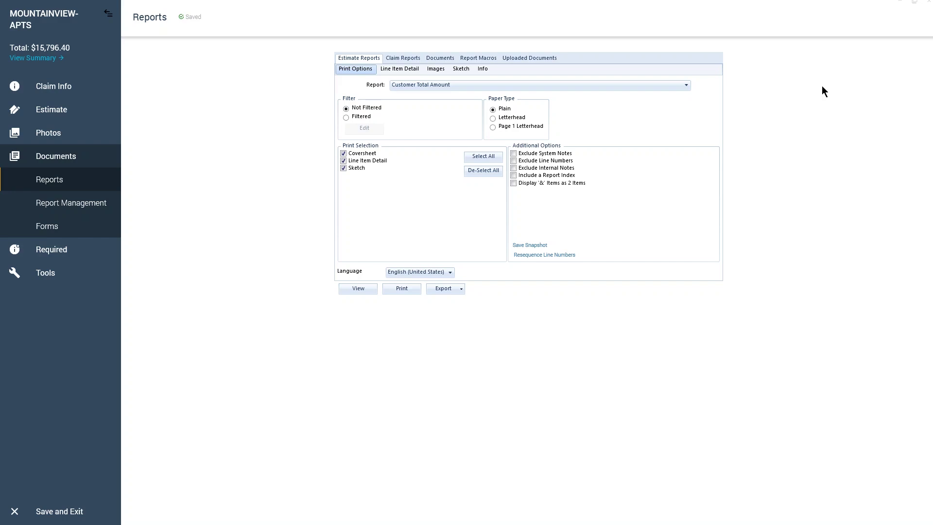
Step: Switch the report filter to Filtered and open the Filter Line Items dialog
left_click(345, 117)
left_click(353, 128)
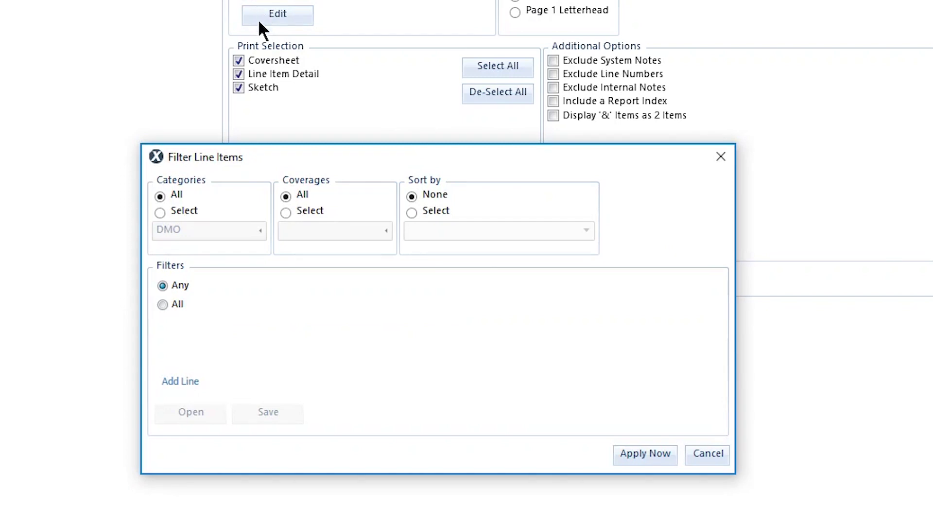
Step: Limit line items to the DMO General Demolition category, apply it, and preview the report
left_click(161, 211)
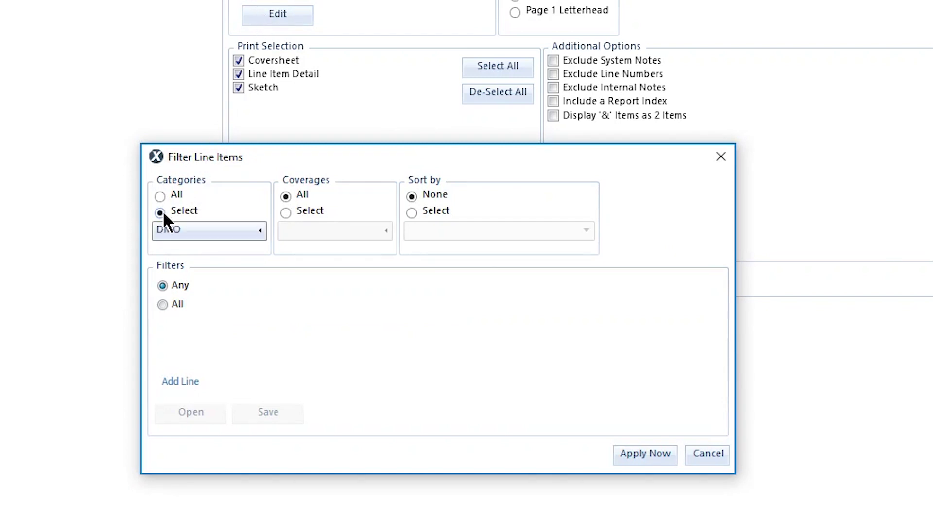
left_click(179, 232)
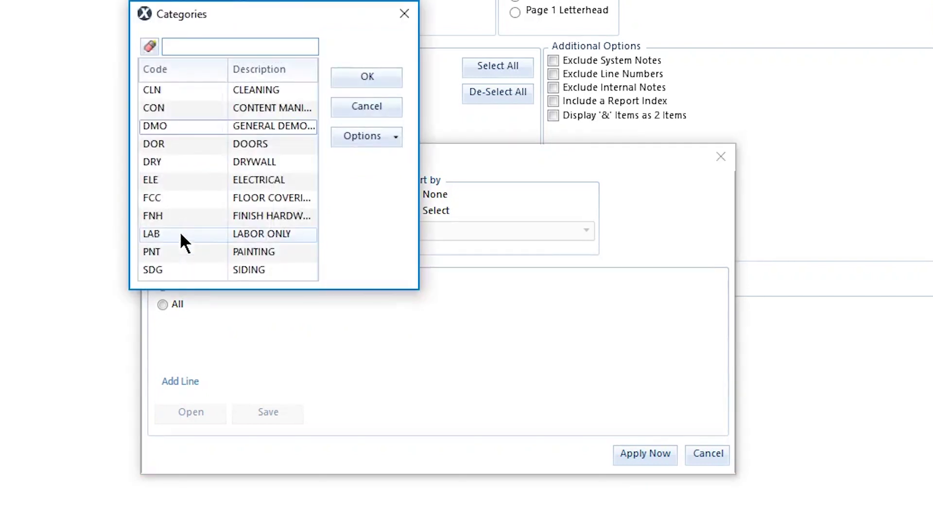
left_click(205, 126)
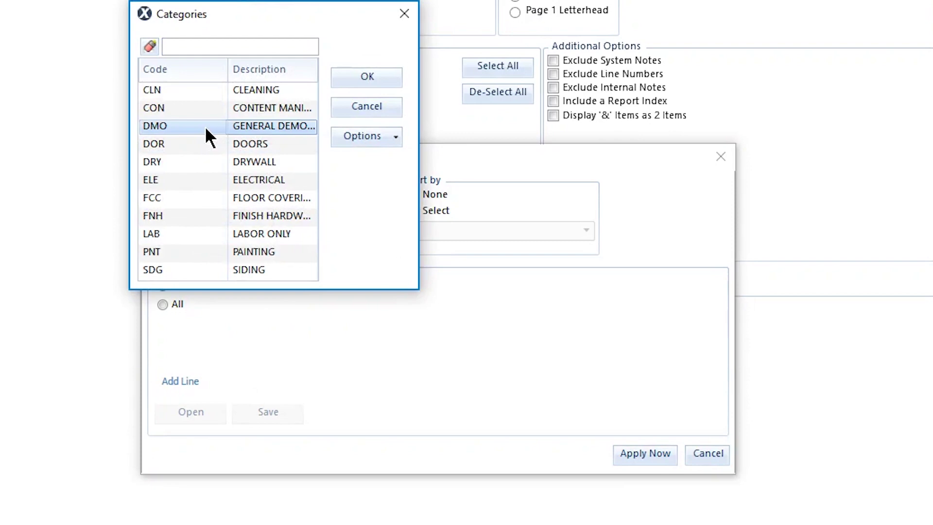
left_click(358, 80)
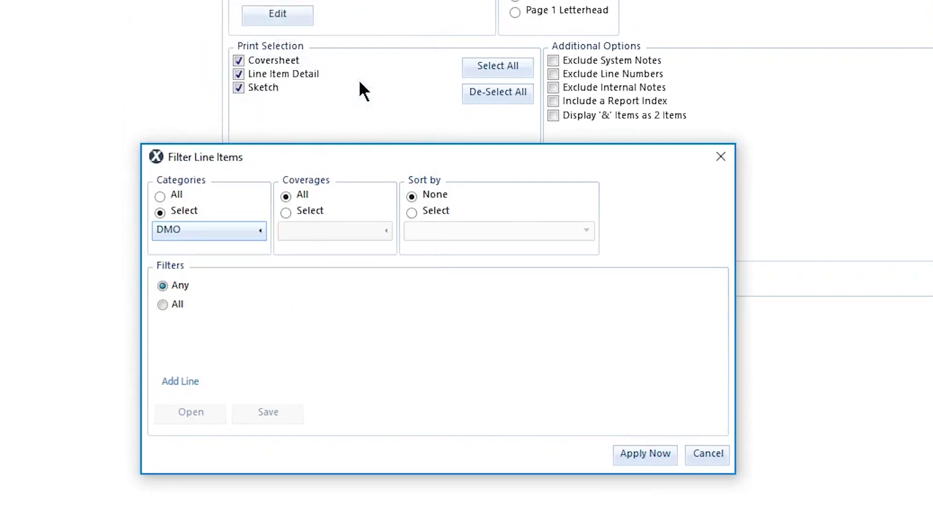
left_click(635, 448)
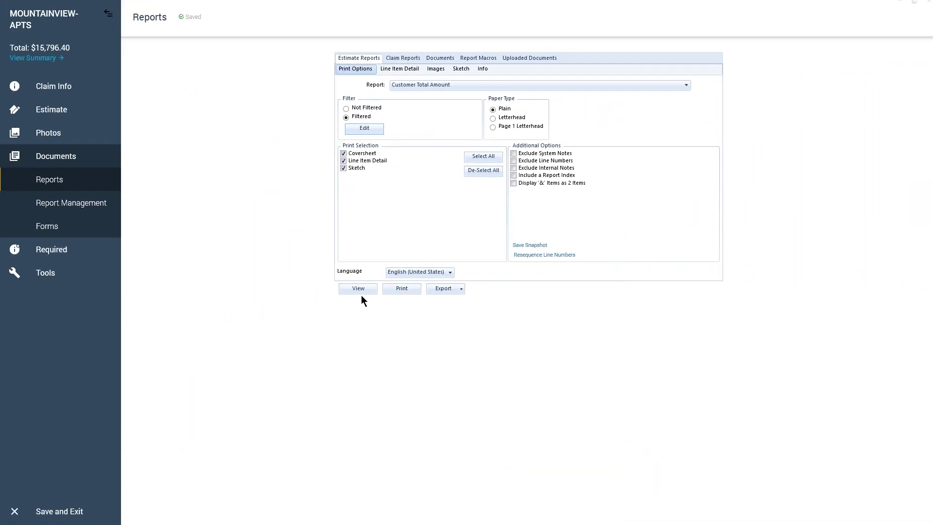
left_click(360, 291)
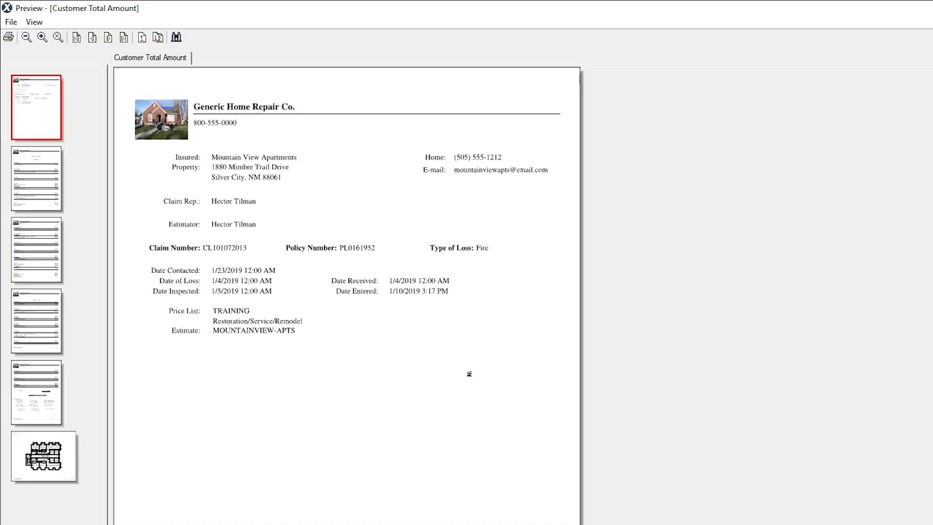
left_click(45, 193)
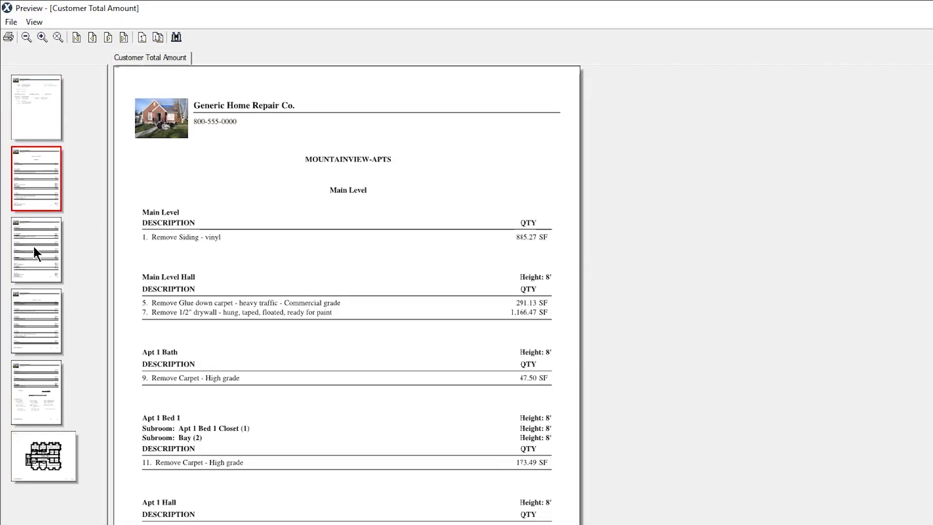
left_click(33, 304)
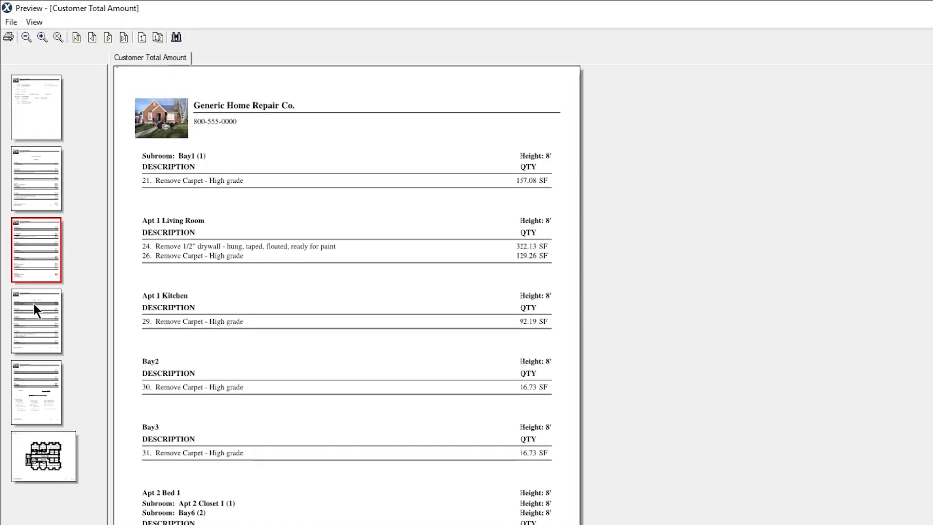
left_click(25, 373)
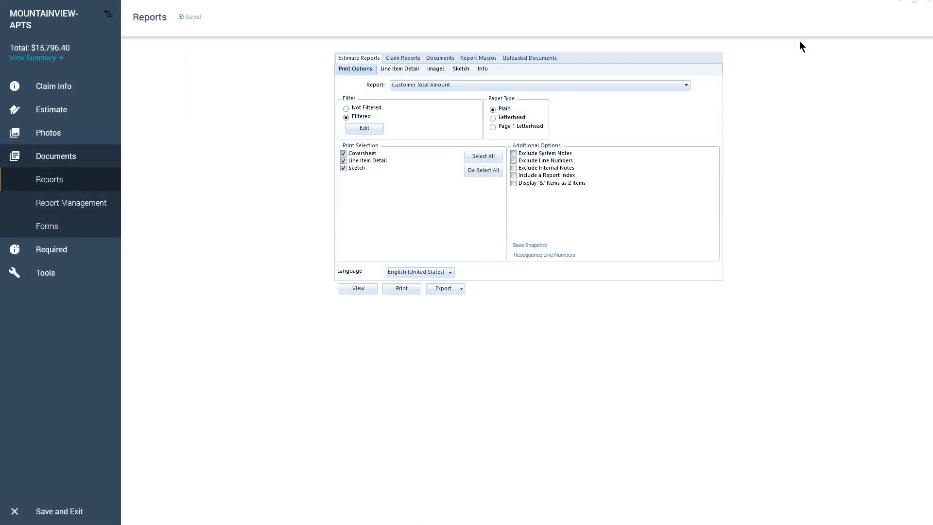
Step: Replace the DMO category with the Drywall and Painting categories and apply the filter
left_click(377, 129)
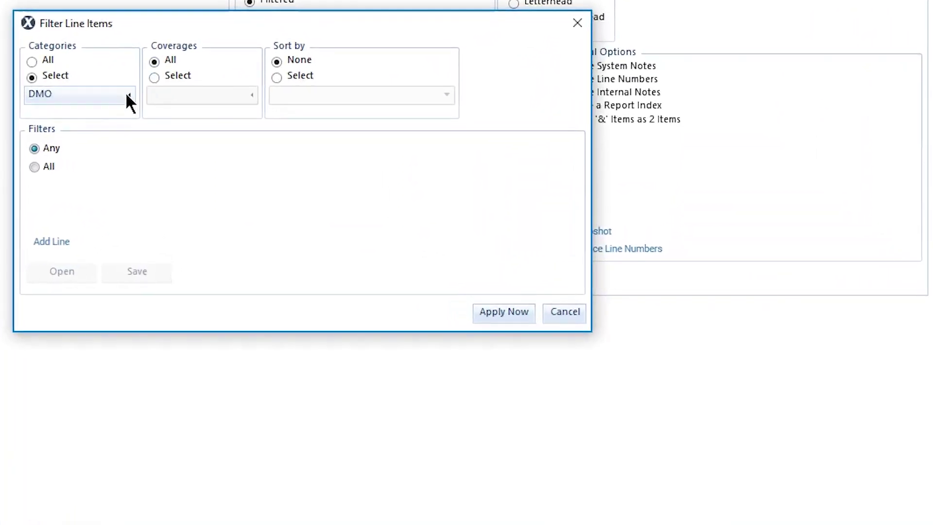
left_click(113, 96)
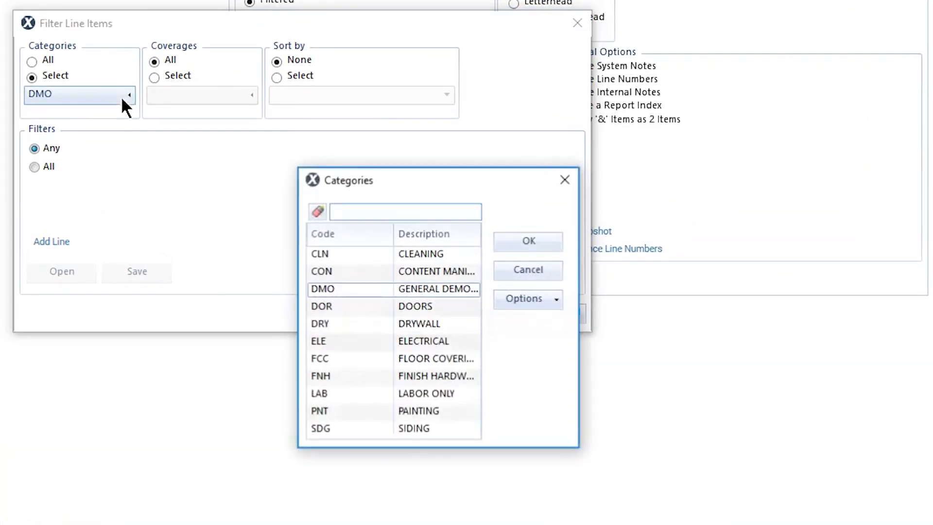
left_click(339, 321)
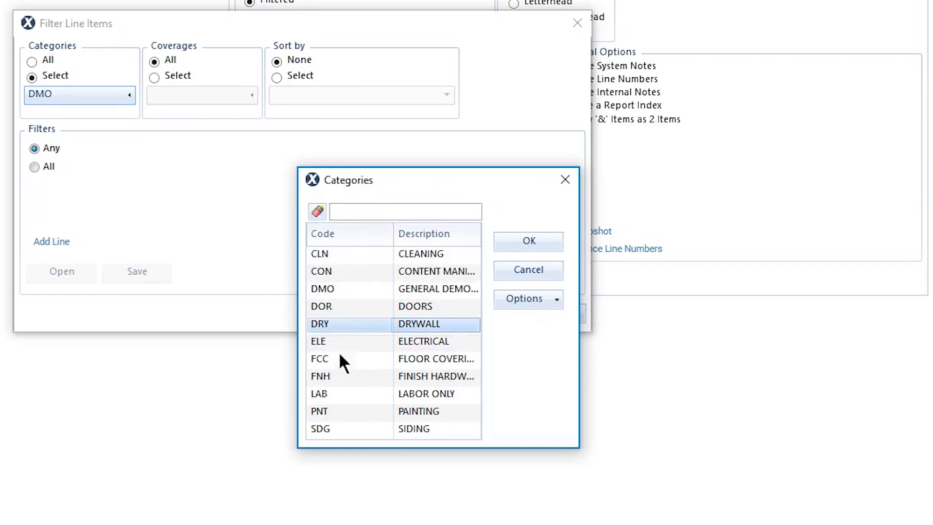
left_click(350, 395, "ctrl")
left_click(346, 410, "ctrl")
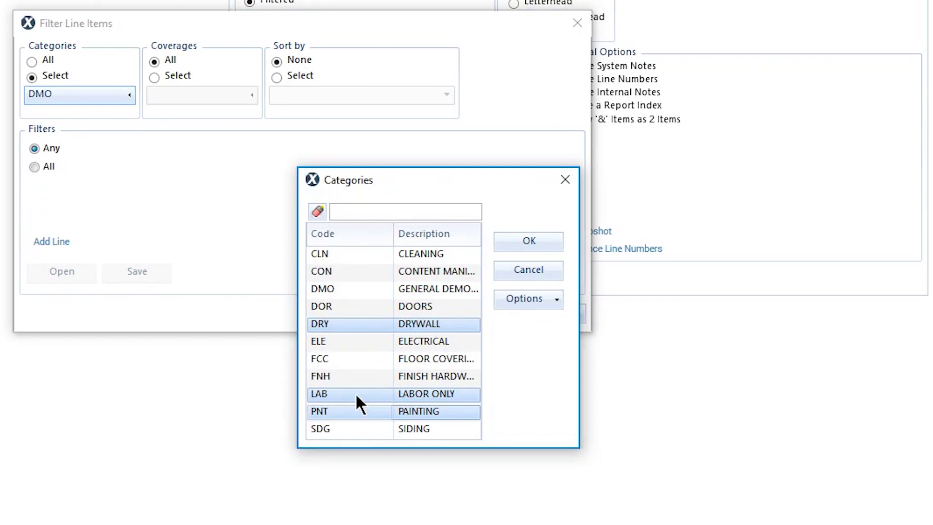
left_click(354, 393, "ctrl")
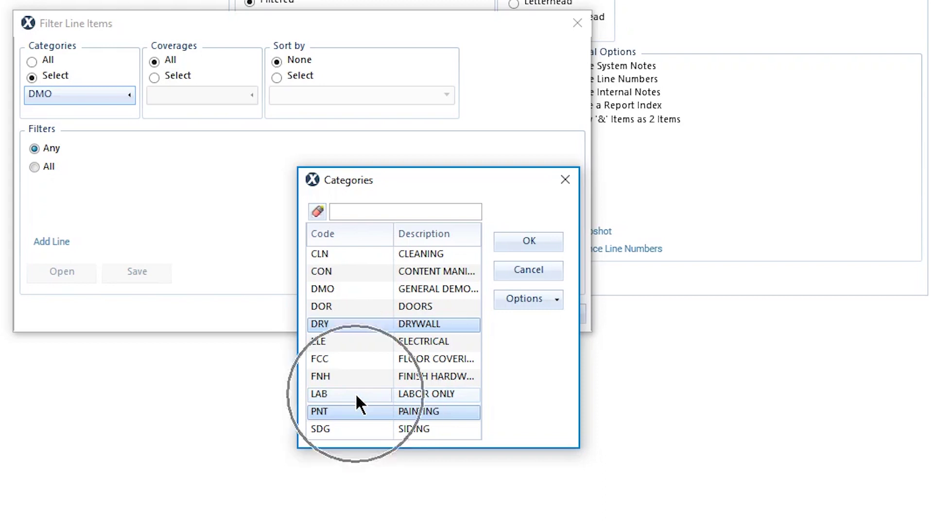
left_click(522, 250)
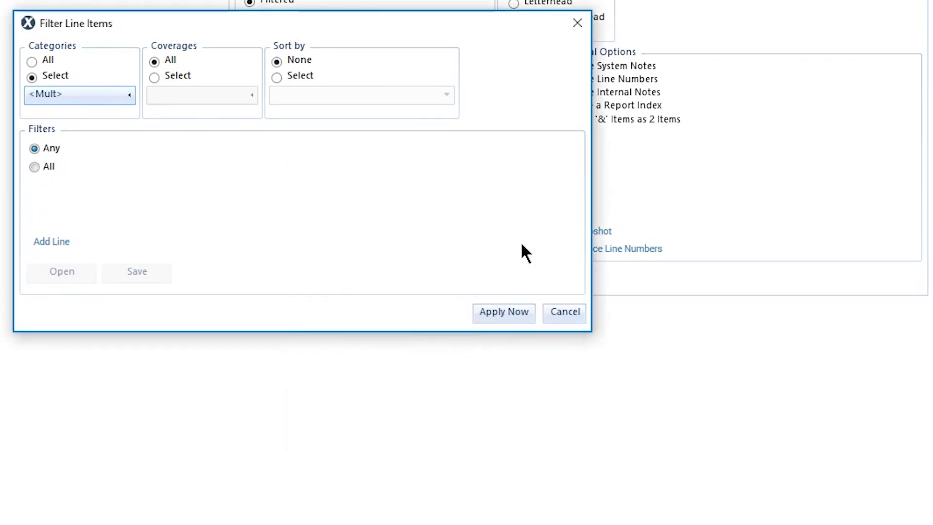
left_click(509, 313)
left_click(279, 302)
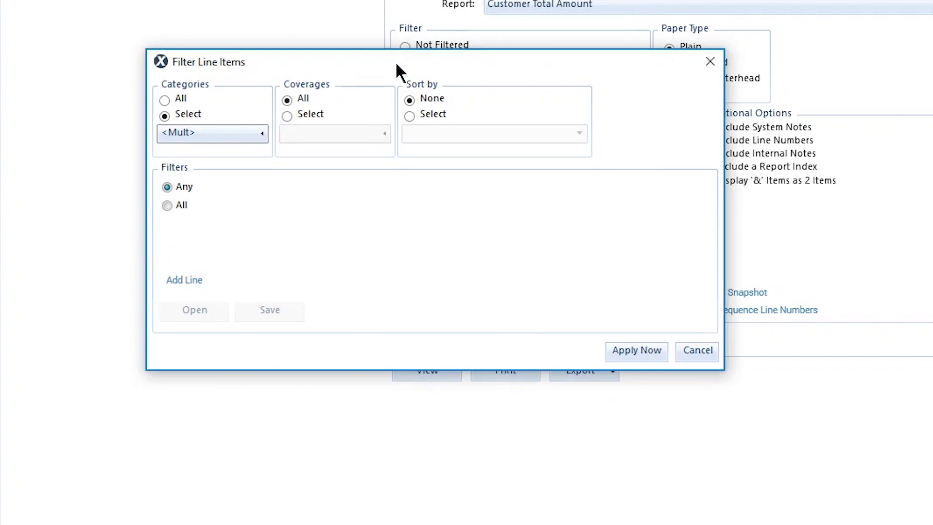
Step: Set categories back to All and add a Date greater than 02/03/2019 filter rule
left_click(164, 100)
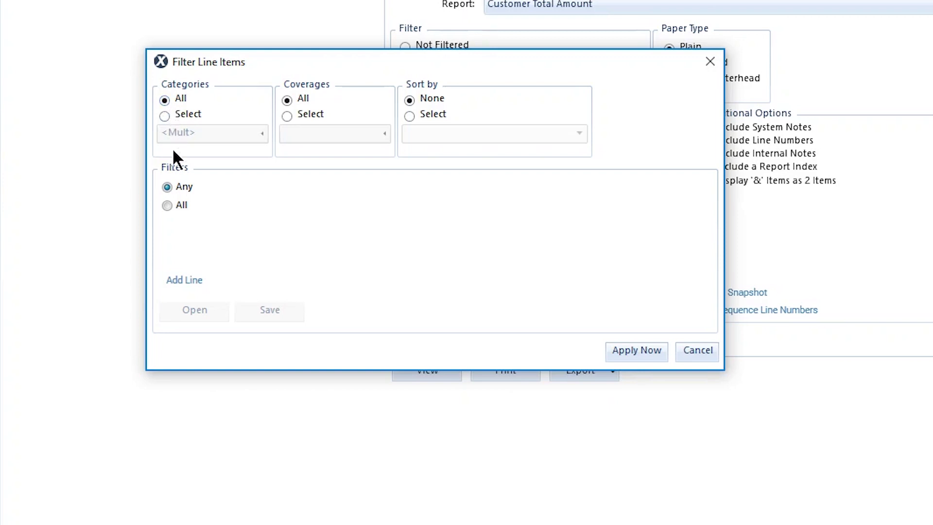
left_click(176, 282)
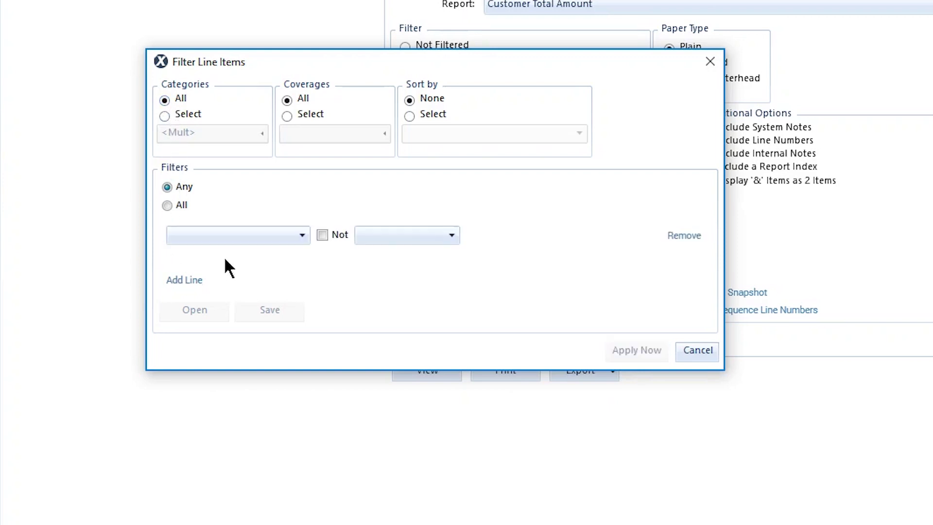
left_click(268, 235)
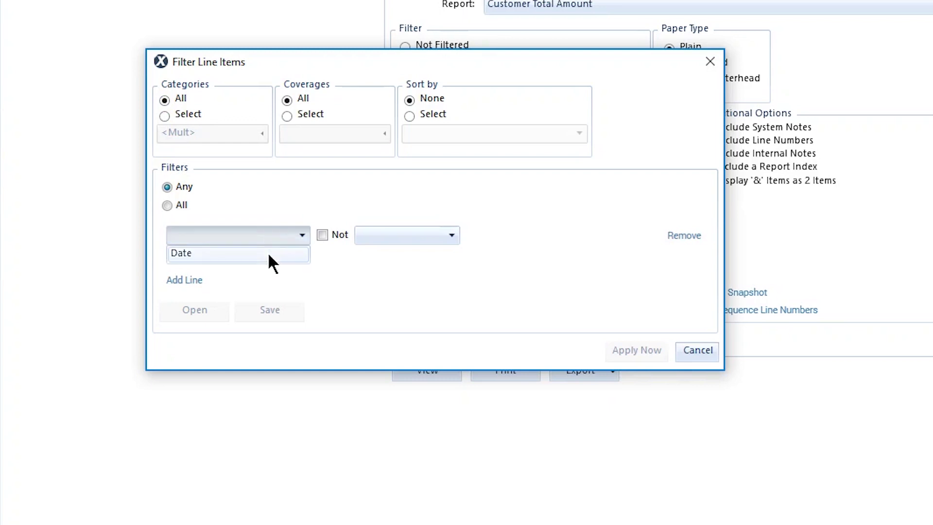
left_click(267, 252)
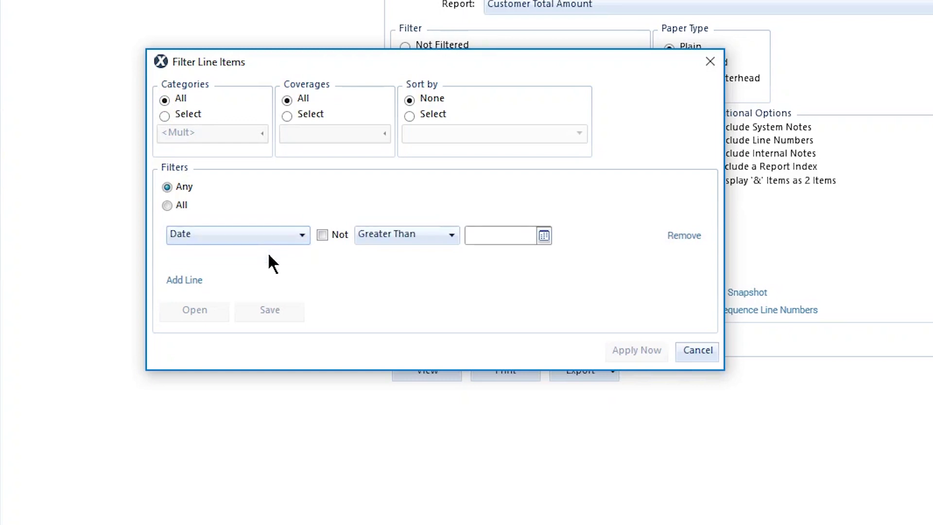
left_click(543, 235)
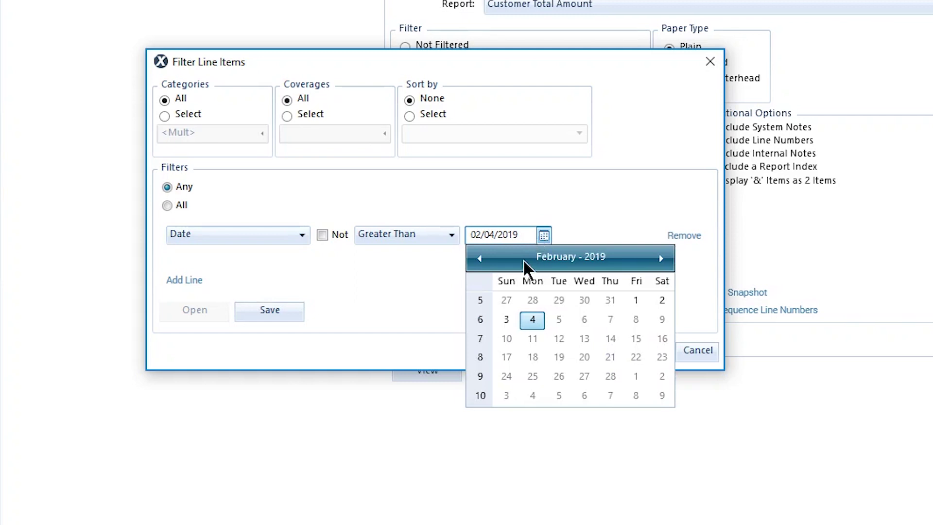
left_click(505, 319)
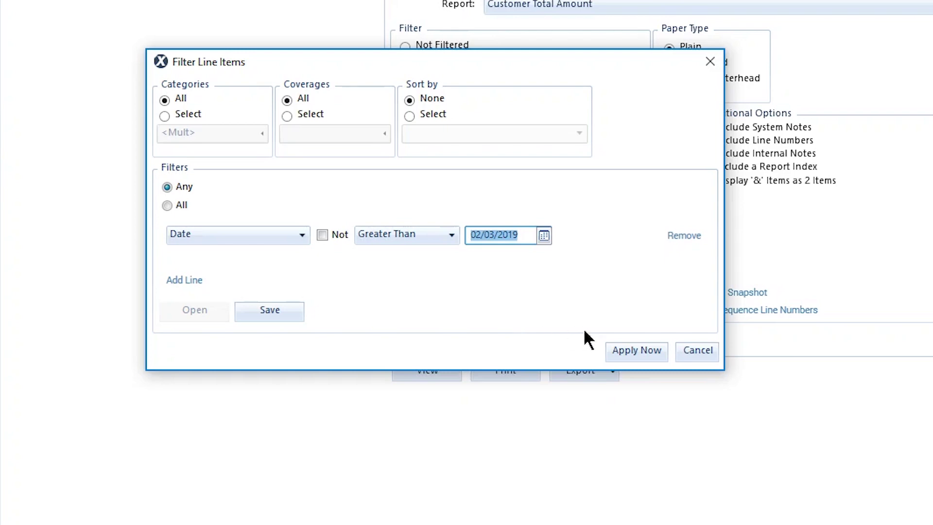
Step: Apply the date filter and view pages 3 and 4 of the filtered preview
left_click(626, 350)
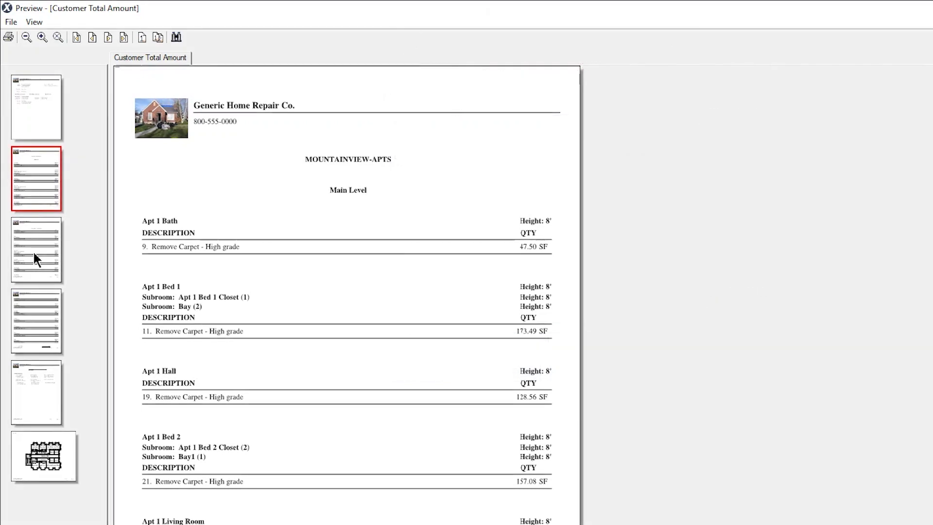
left_click(33, 254)
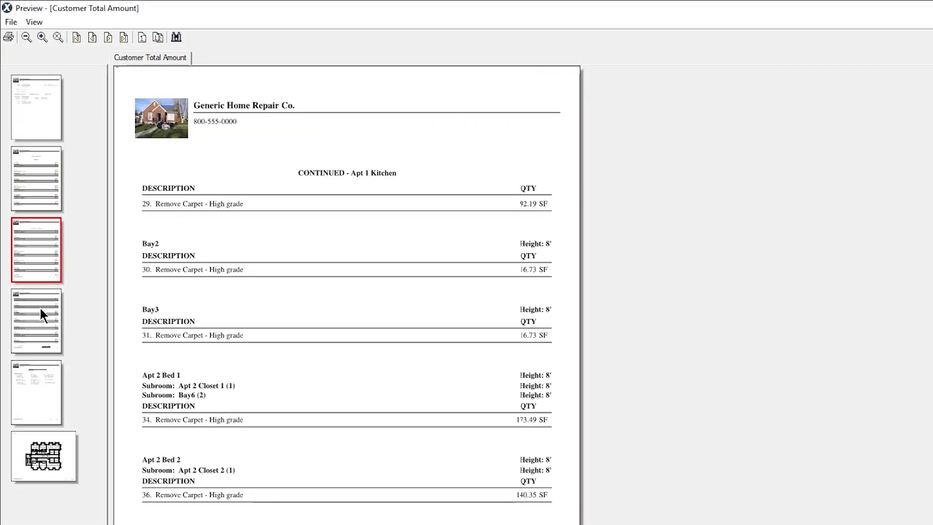
left_click(39, 306)
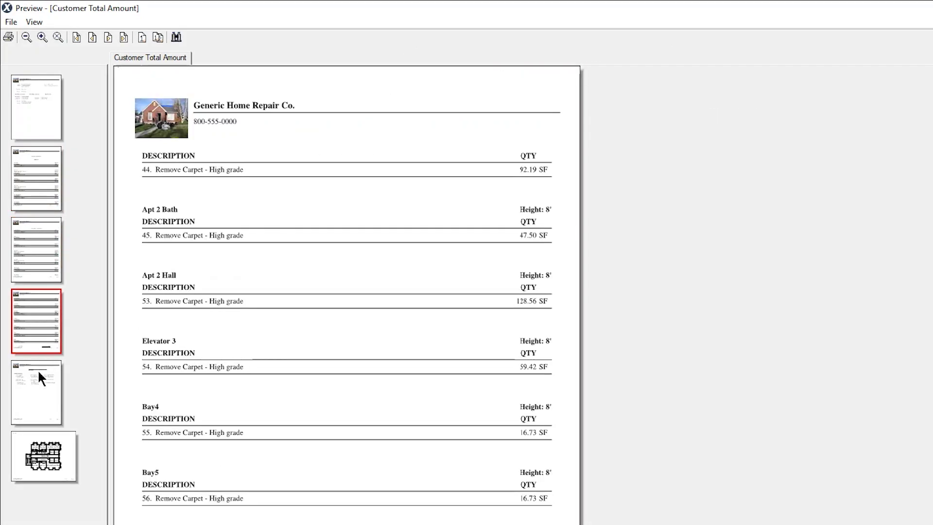